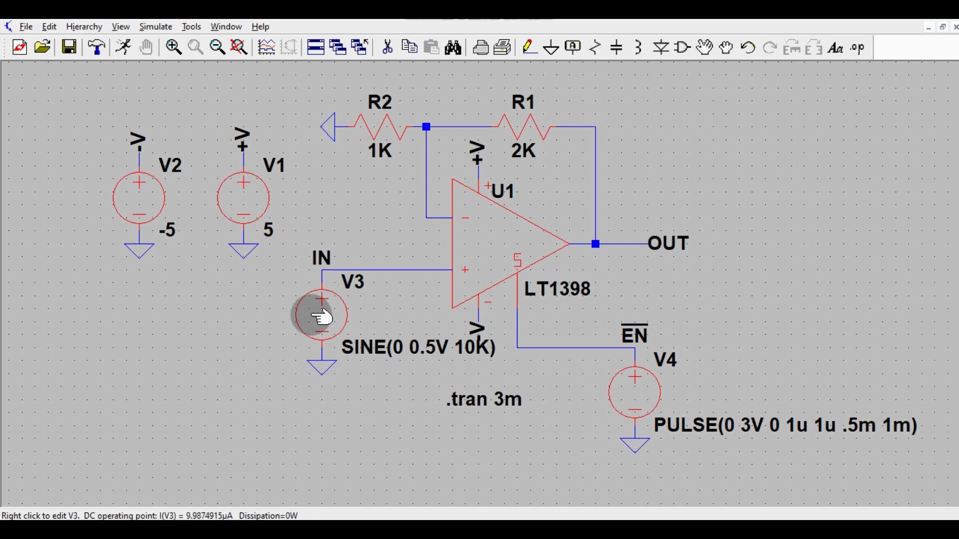
Step: Review the sine settings of source V3 and the net name of the enable node above V4
right_click(319, 315)
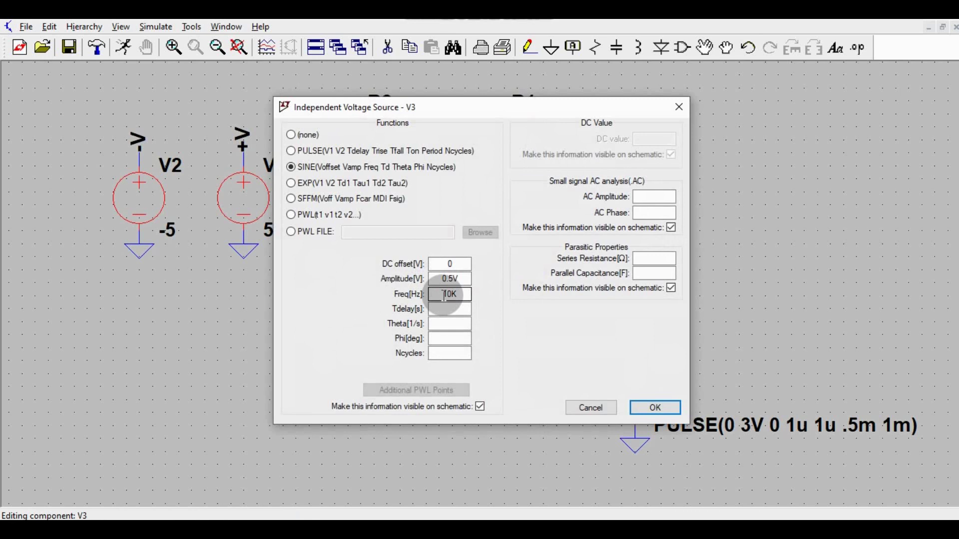
left_click(646, 409)
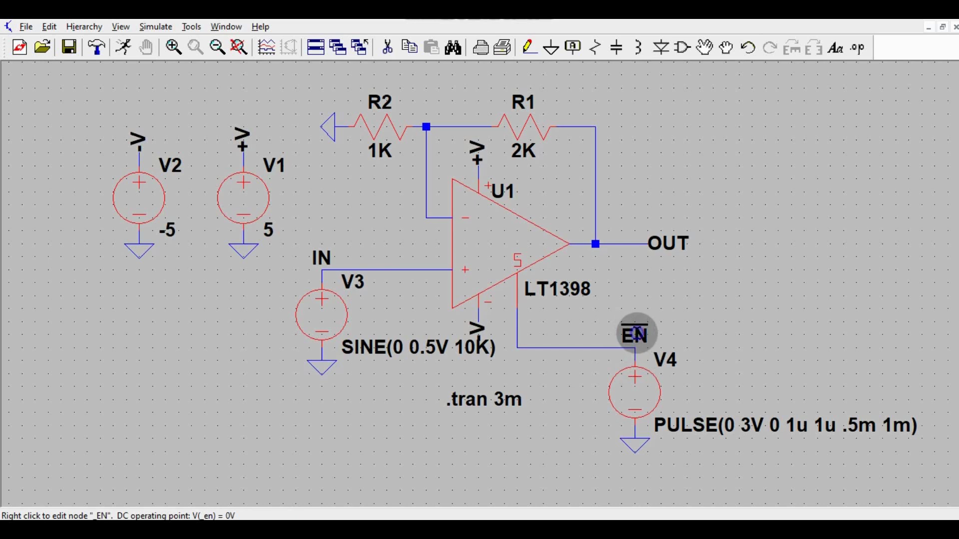
right_click(637, 337)
left_click(480, 271)
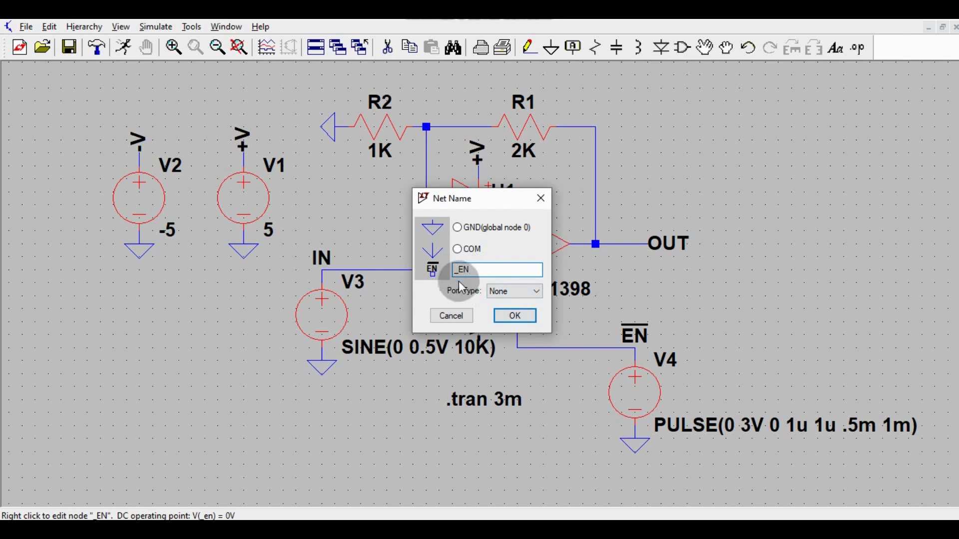
left_click(501, 316)
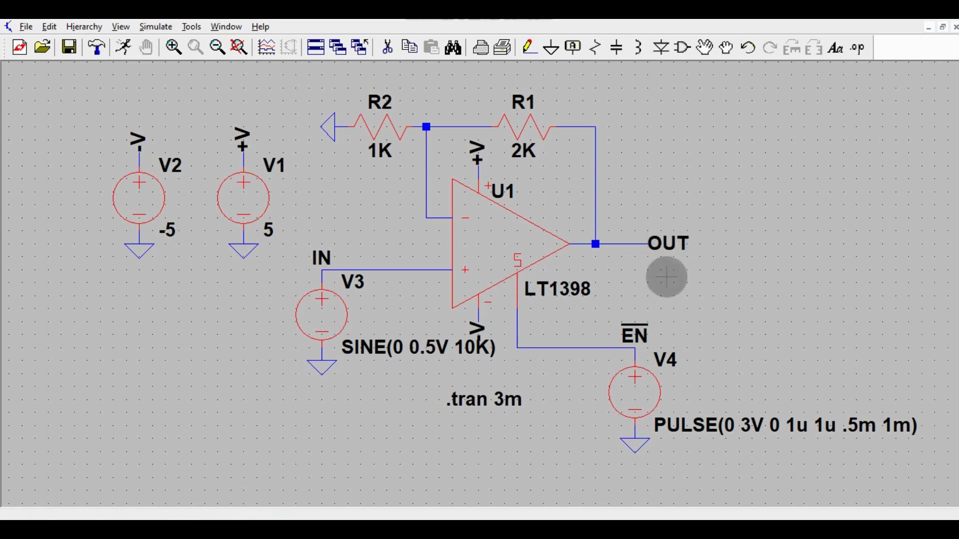
Step: Review source V4's pulse settings, checking its on-voltage, rise time, on-time and period
right_click(634, 392)
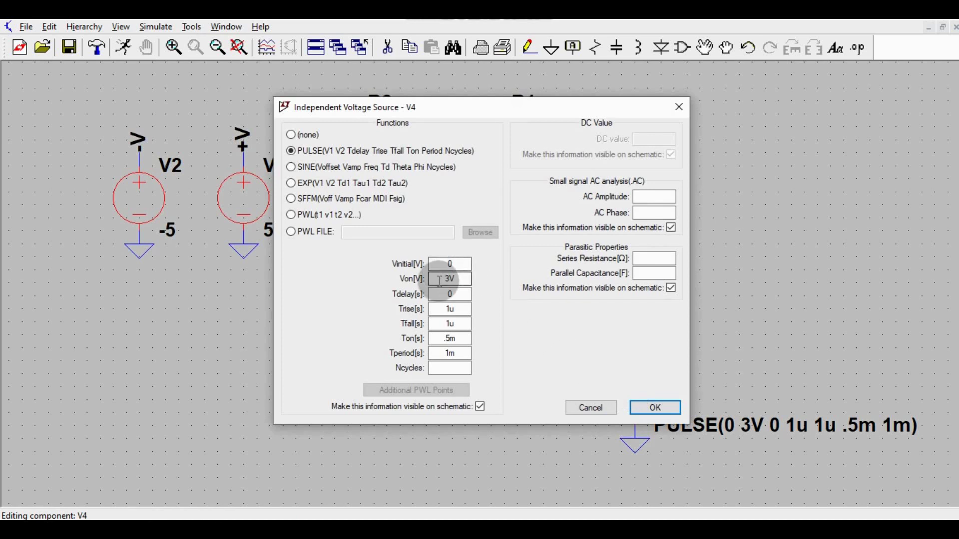
double_click(439, 281)
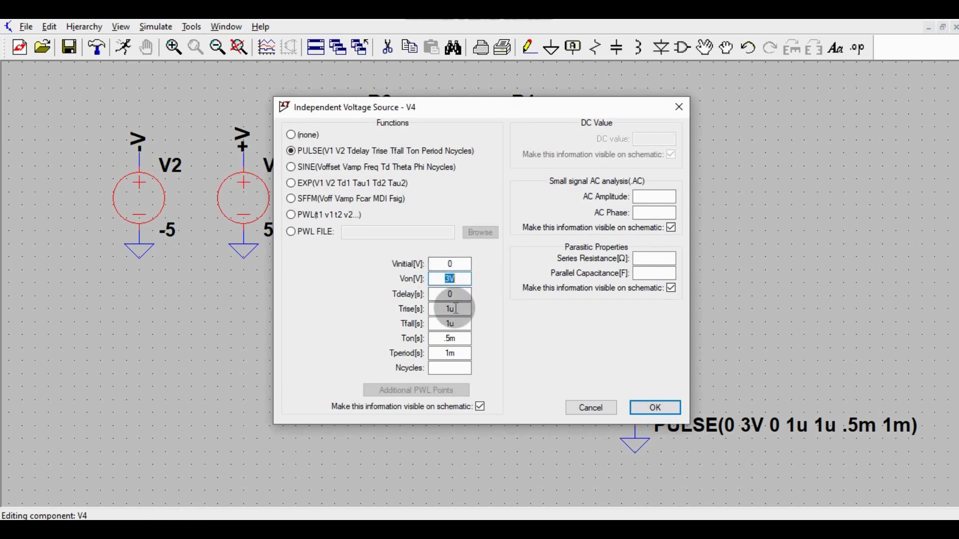
double_click(443, 310)
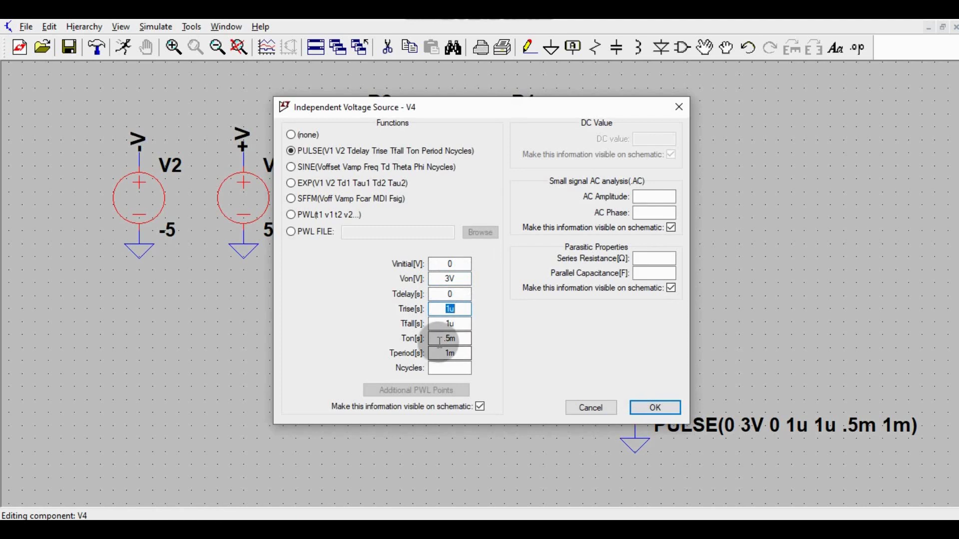
double_click(451, 339)
left_click_drag(452, 341, 460, 341)
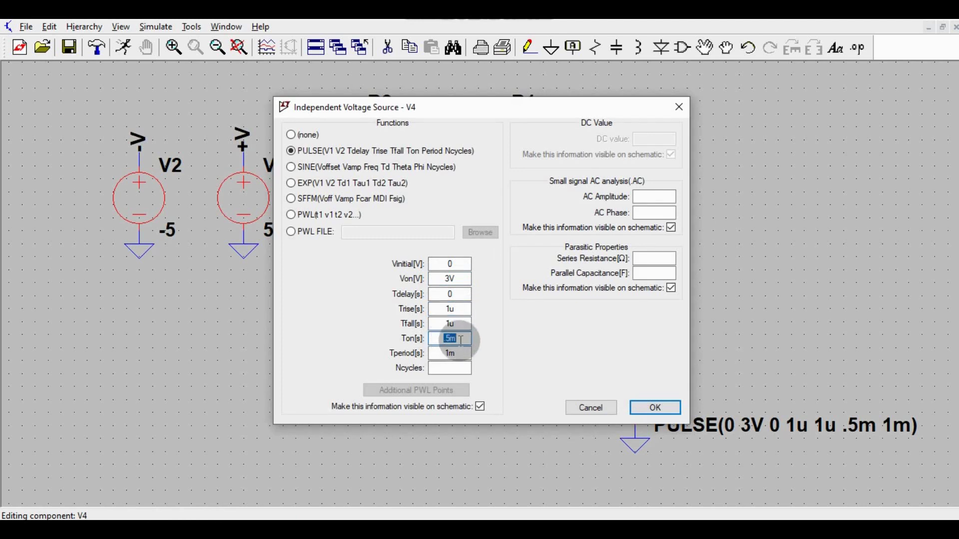
double_click(446, 353)
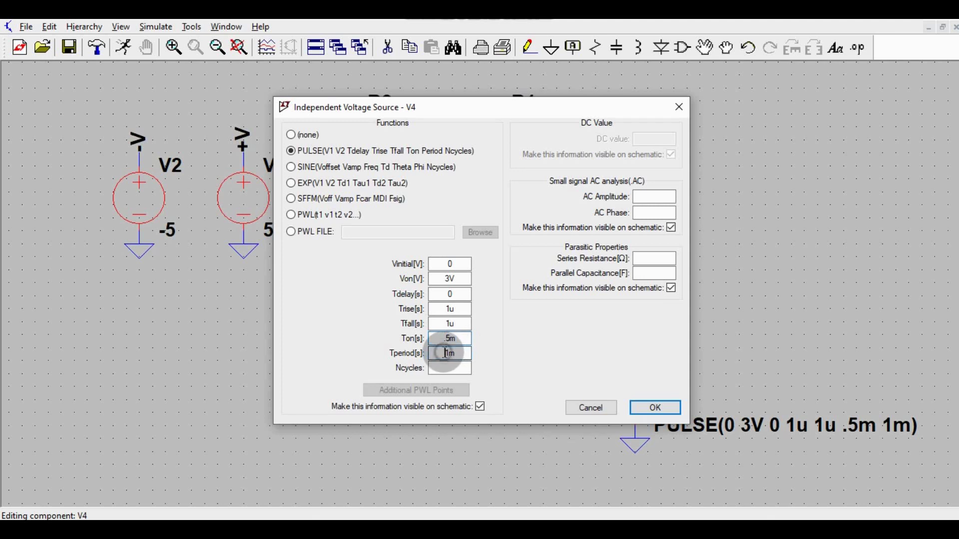
left_click_drag(451, 353, 455, 354)
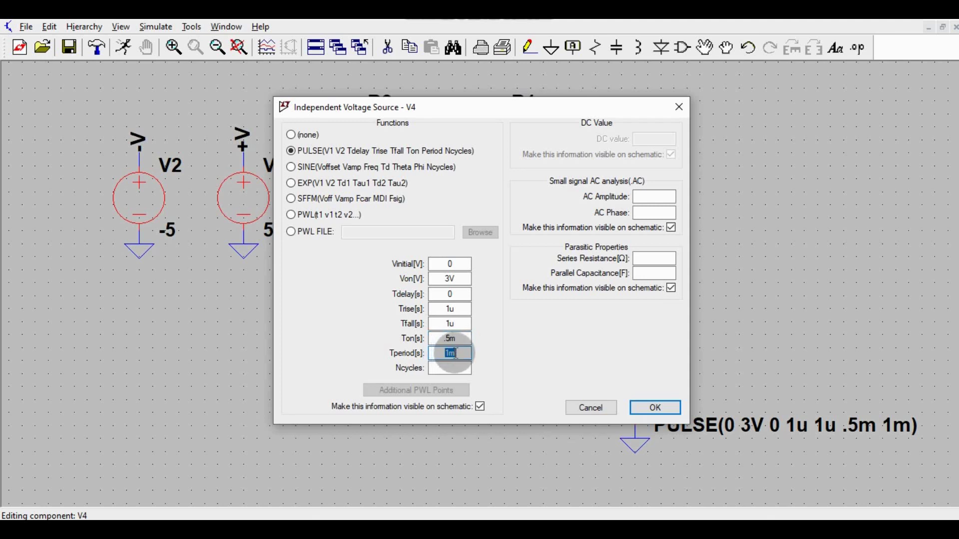
left_click(654, 414)
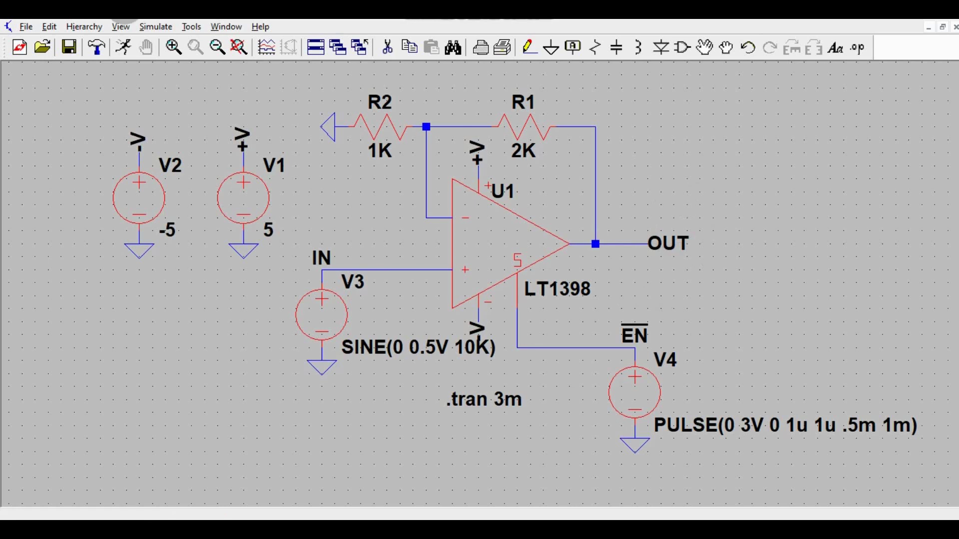
Step: Review the transient analysis settings in the simulation command, checking the stop time
left_click(150, 28)
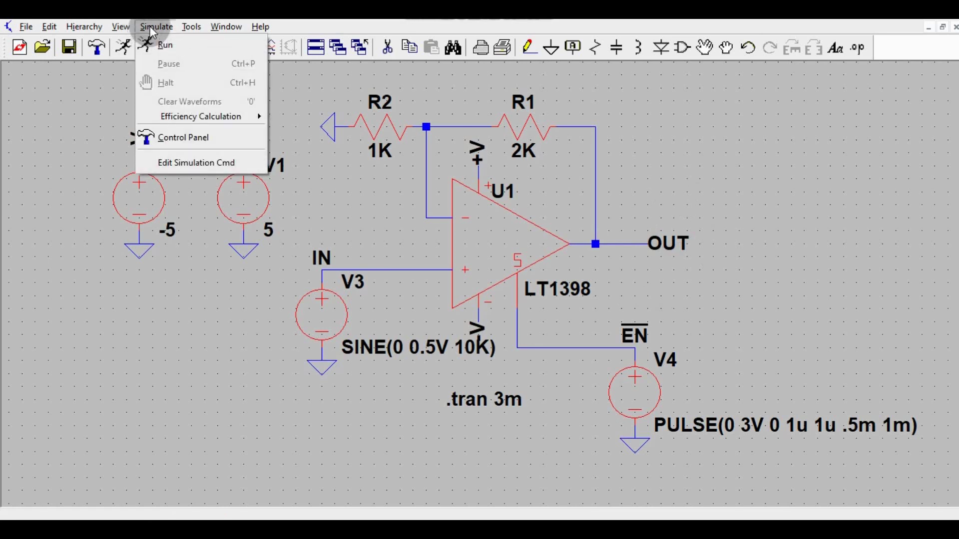
left_click(182, 164)
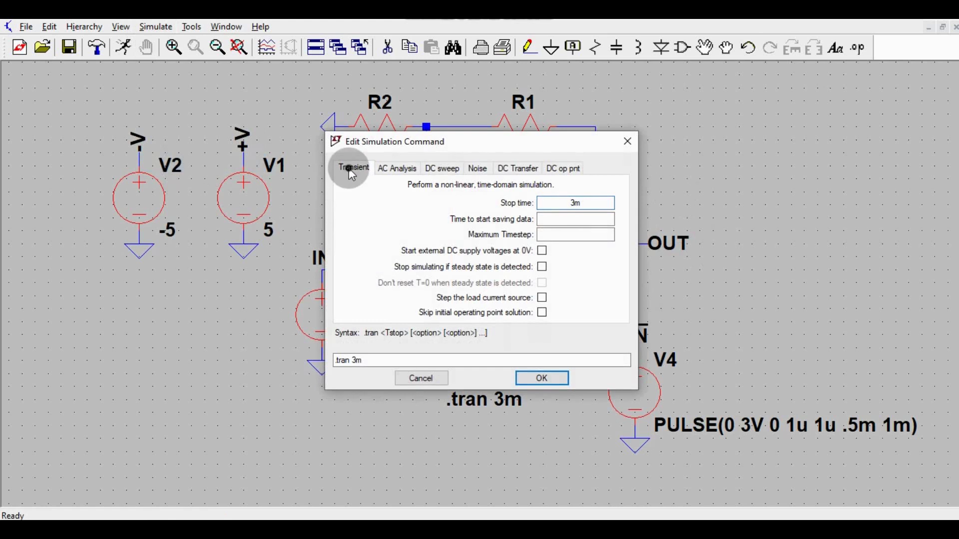
left_click(351, 171)
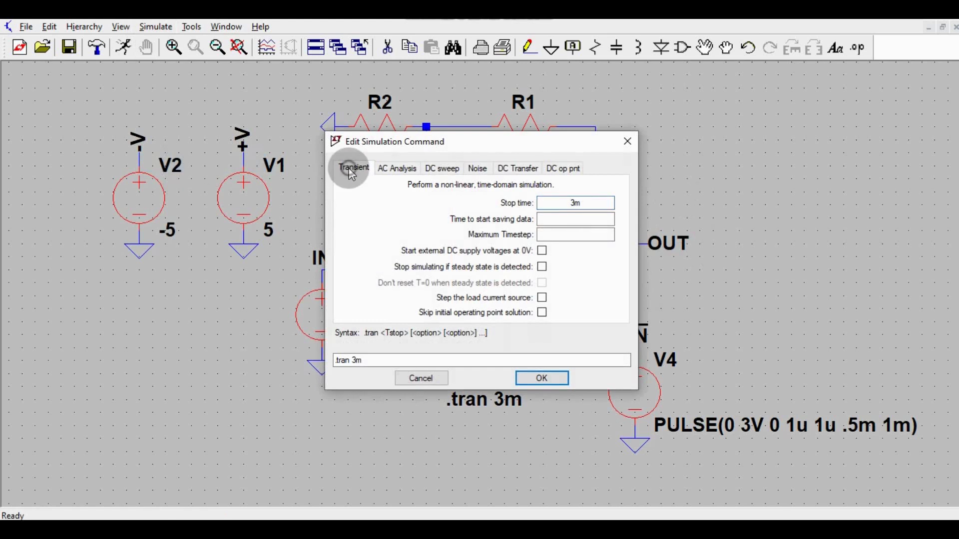
left_click(562, 203)
left_click_drag(561, 204, 595, 204)
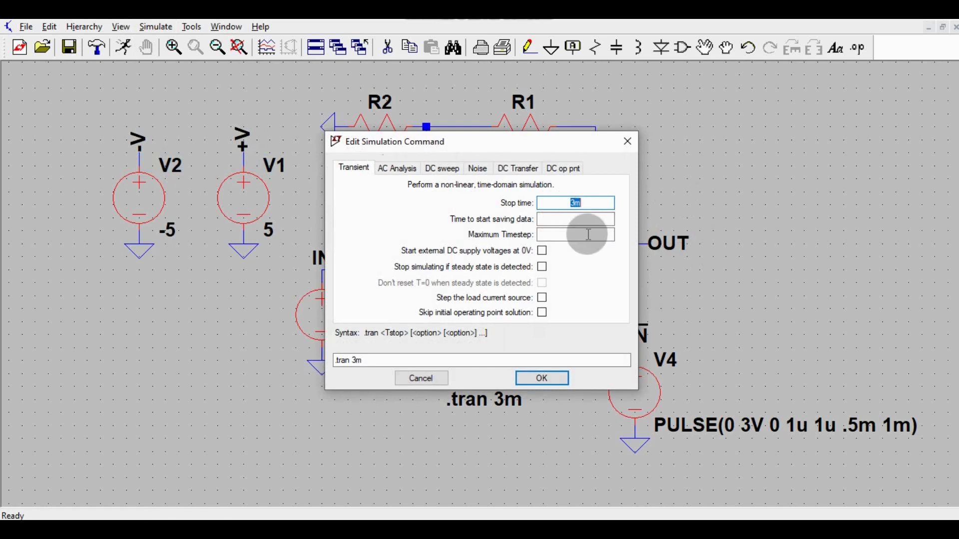
left_click(552, 381)
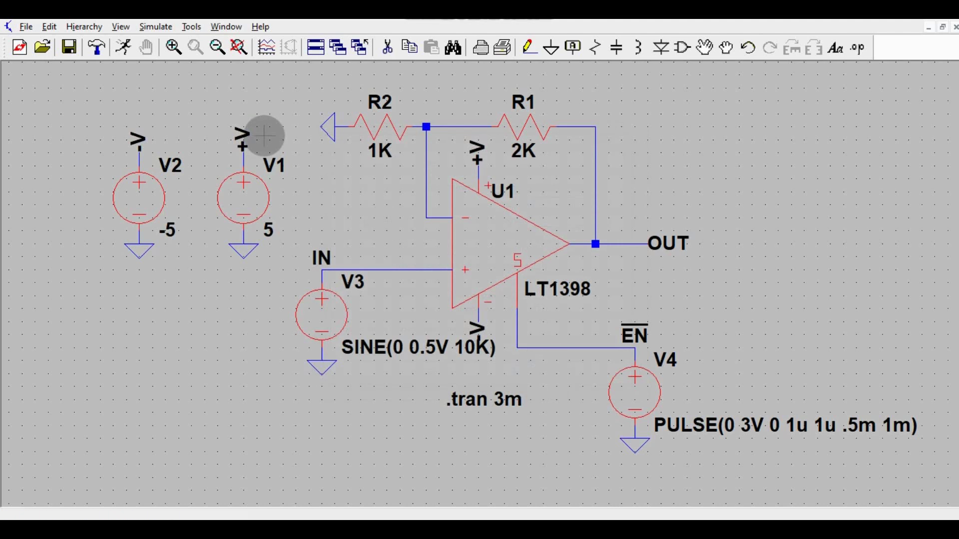
Step: Run the transient simulation and plot the +V supply, the -V supply and the IN node, each on its own
left_click(121, 45)
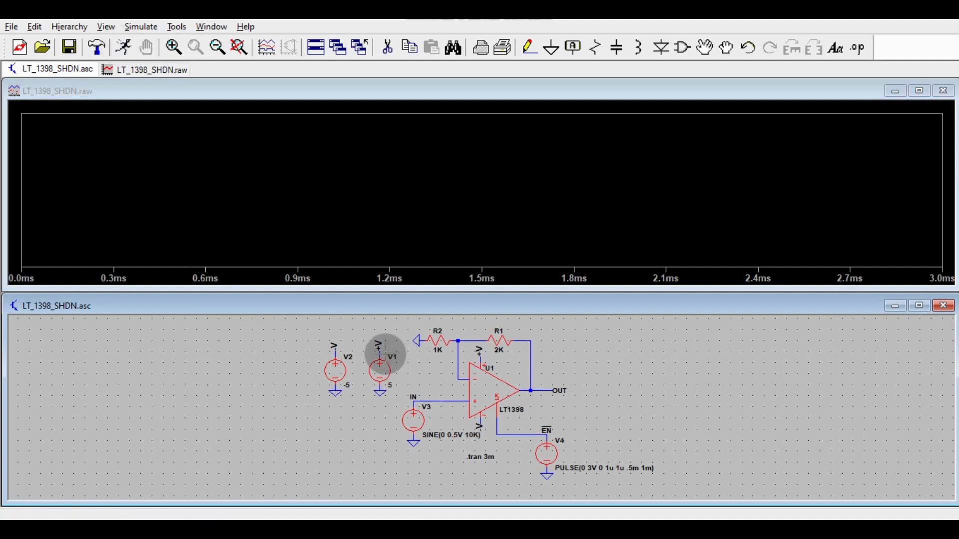
left_click(379, 353)
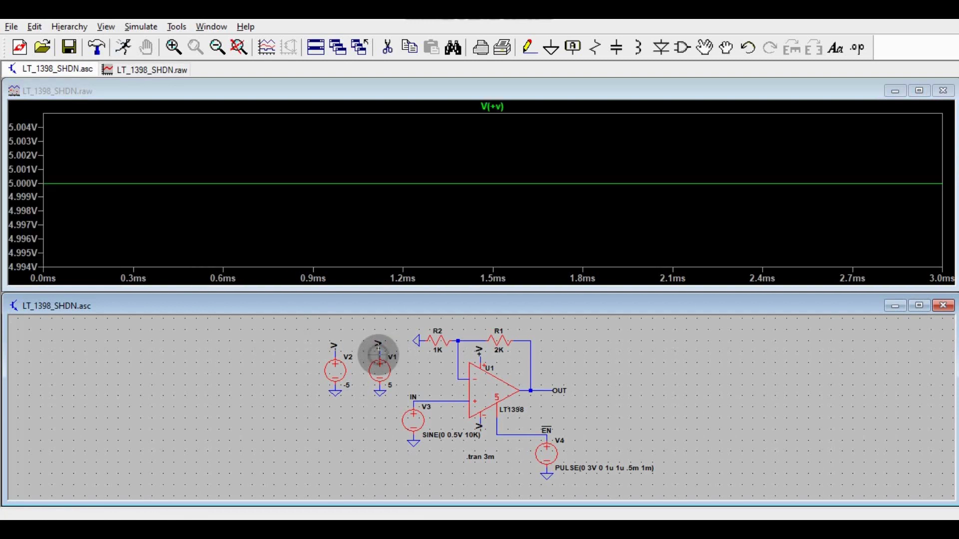
left_click(335, 353)
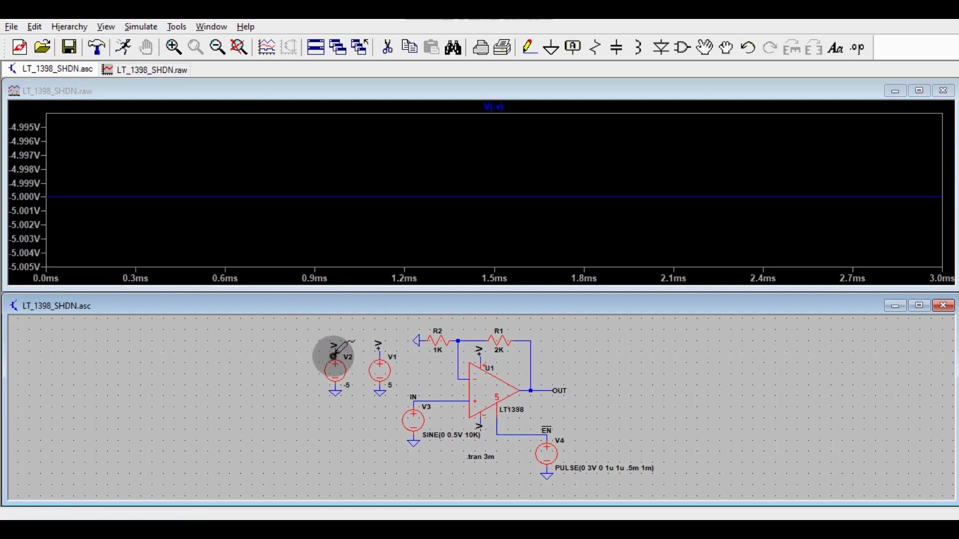
left_click(420, 398)
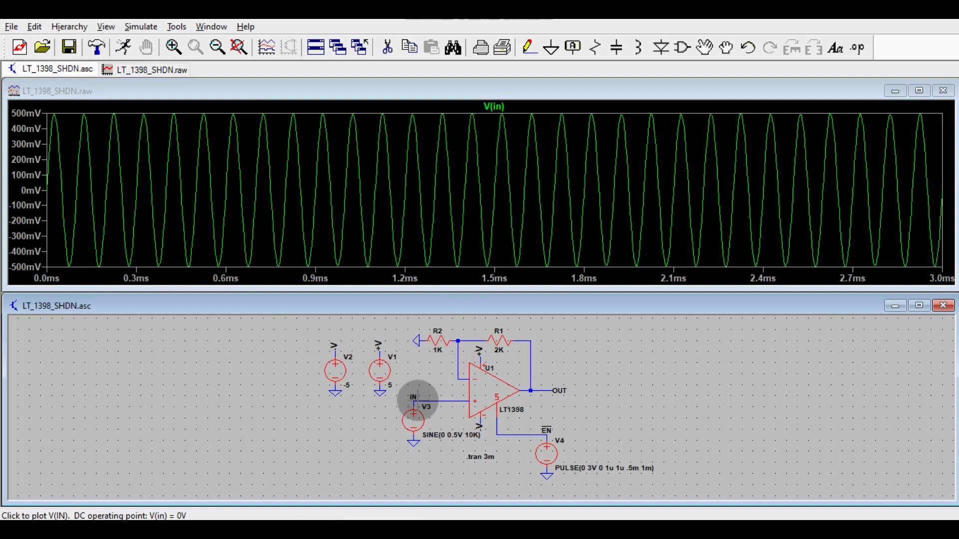
Step: Plot the EN, IN and OUT node voltages together and maximize the waveform window
left_click(525, 433)
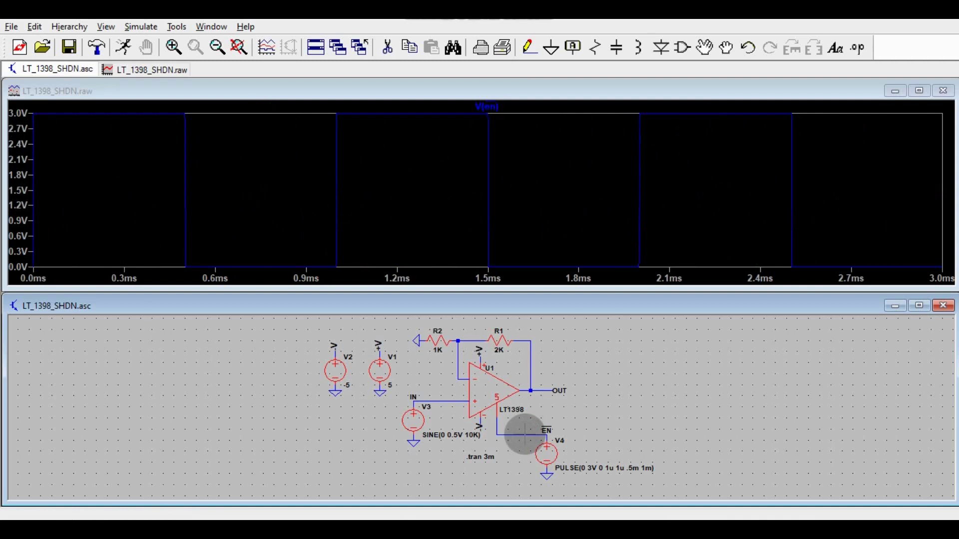
left_click(434, 401)
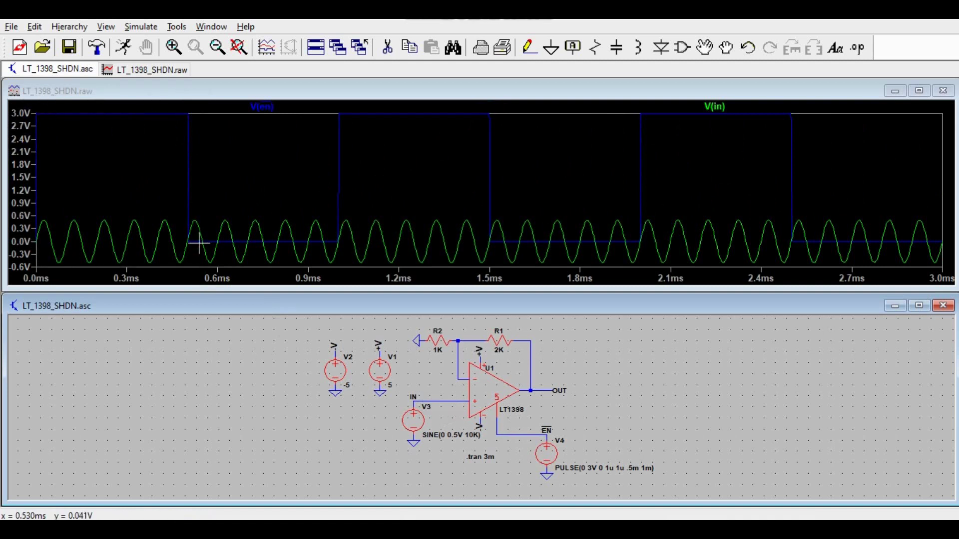
left_click_drag(340, 112, 370, 110)
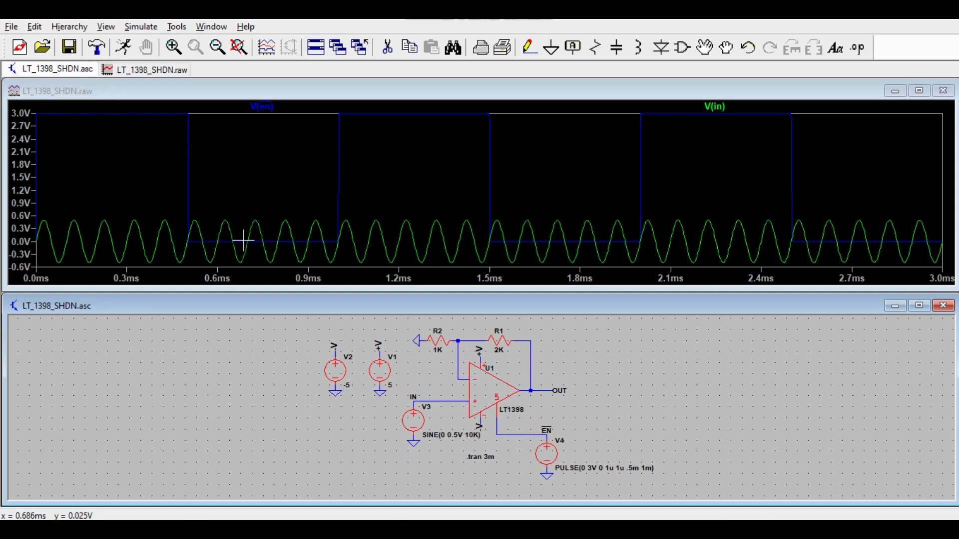
left_click(543, 389)
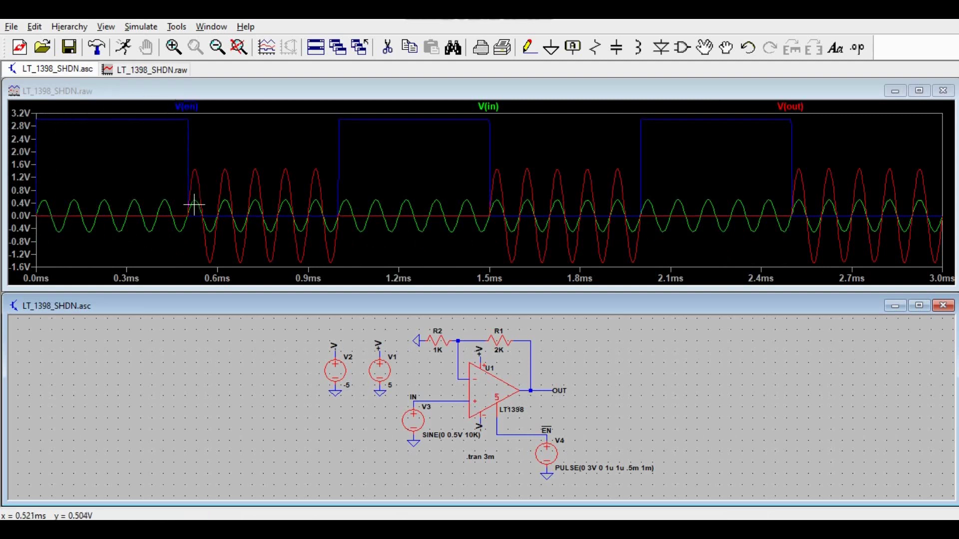
left_click(803, 106)
left_click(794, 107)
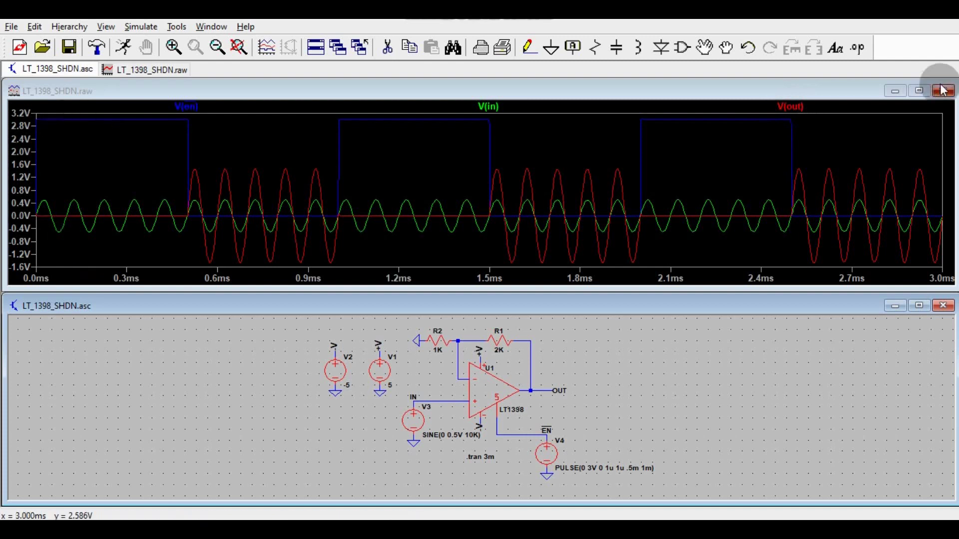
left_click(920, 92)
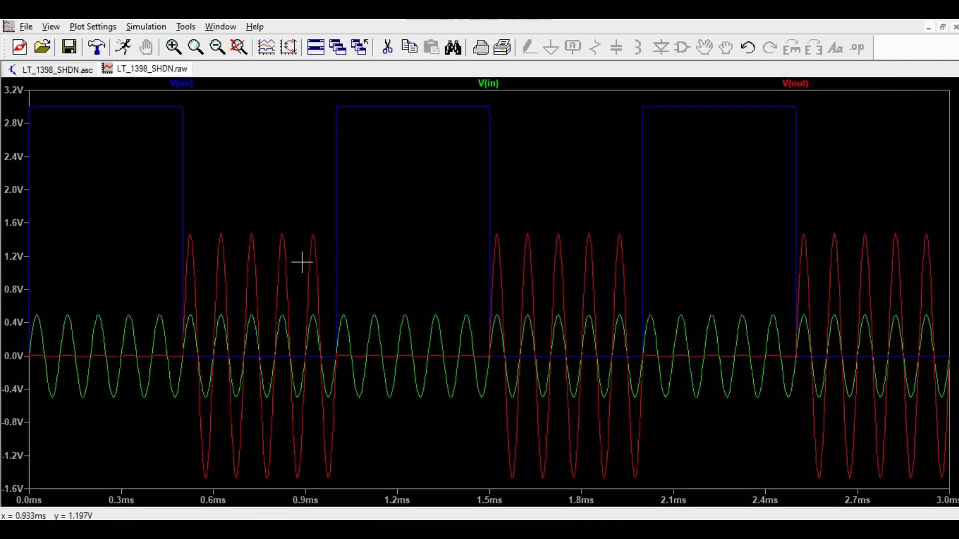